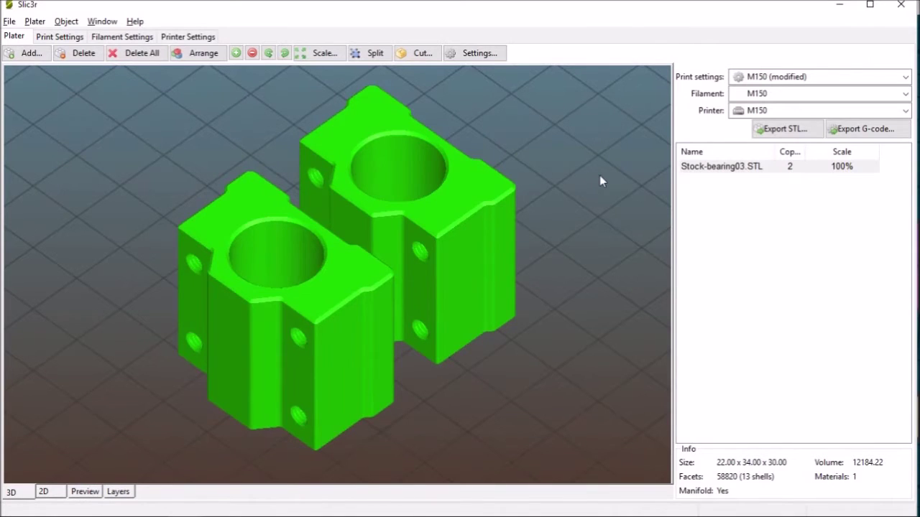
- Check the M150 layer heights, first layer height, perimeters and solid layers on the Layers and perimeters page
scroll(600, 176, up, 1)
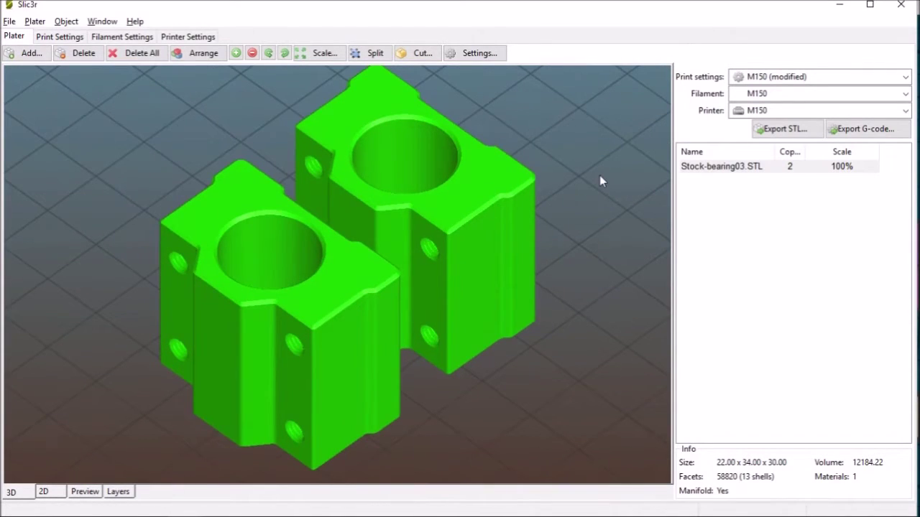
scroll(605, 181, down, 2)
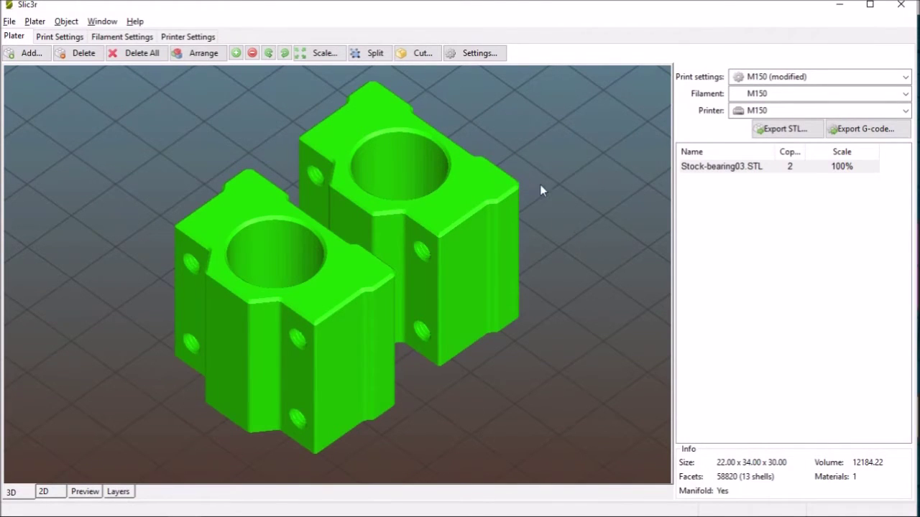
click(59, 37)
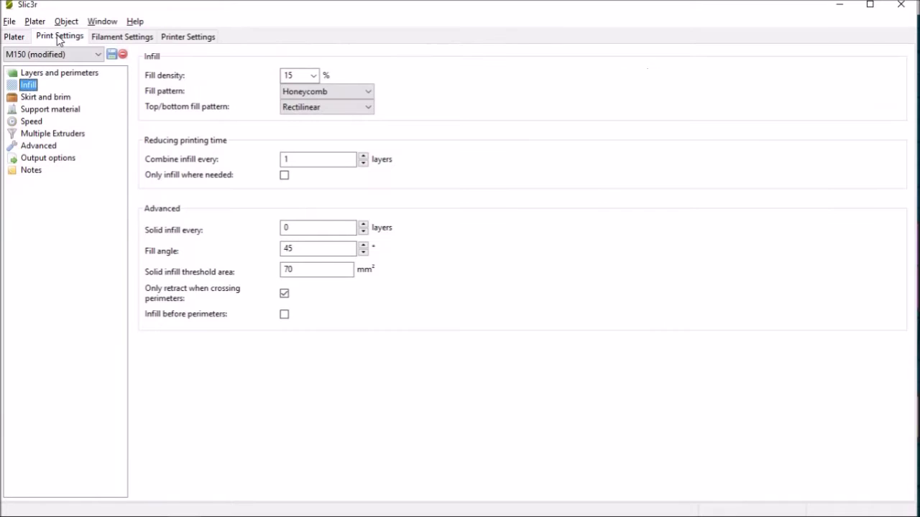
click(70, 76)
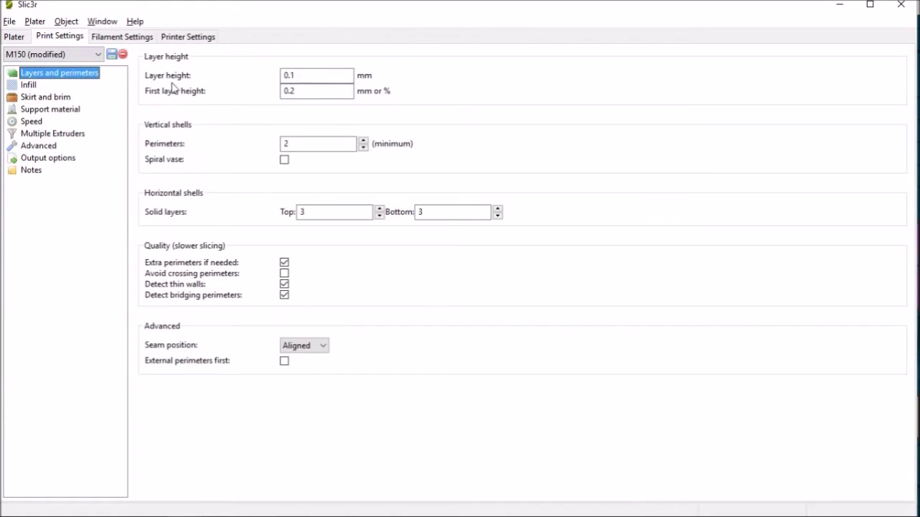
mouse_move(330, 75)
click(318, 92)
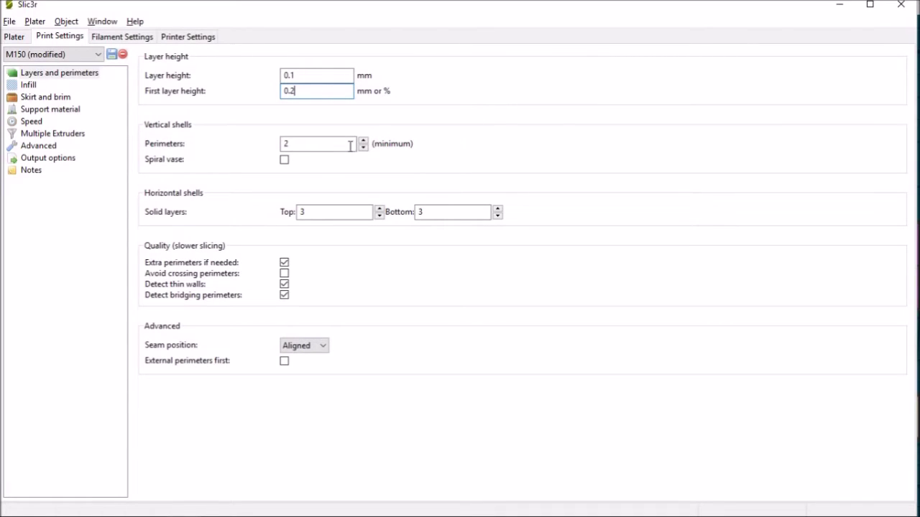
mouse_move(342, 148)
mouse_move(348, 212)
- Review Infill and Skirt and brim, ending on Support material with supports off and 0 raft layers
click(29, 86)
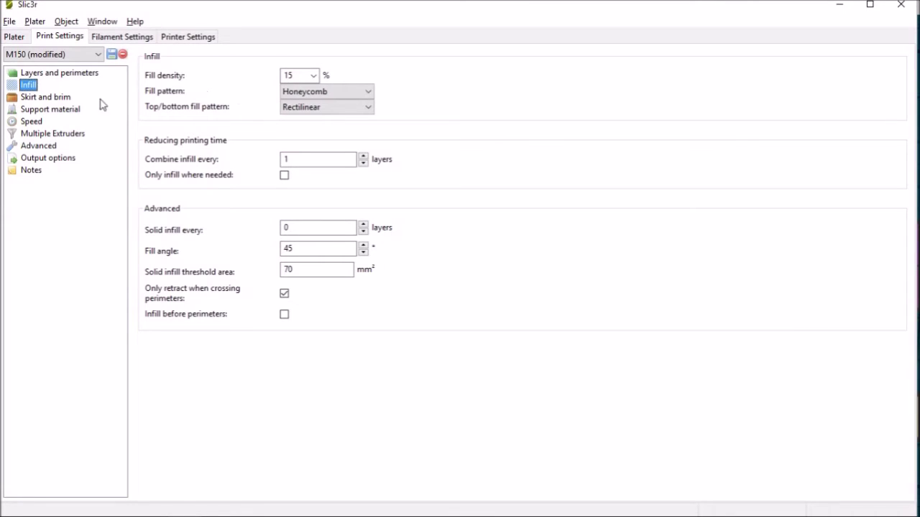
click(61, 102)
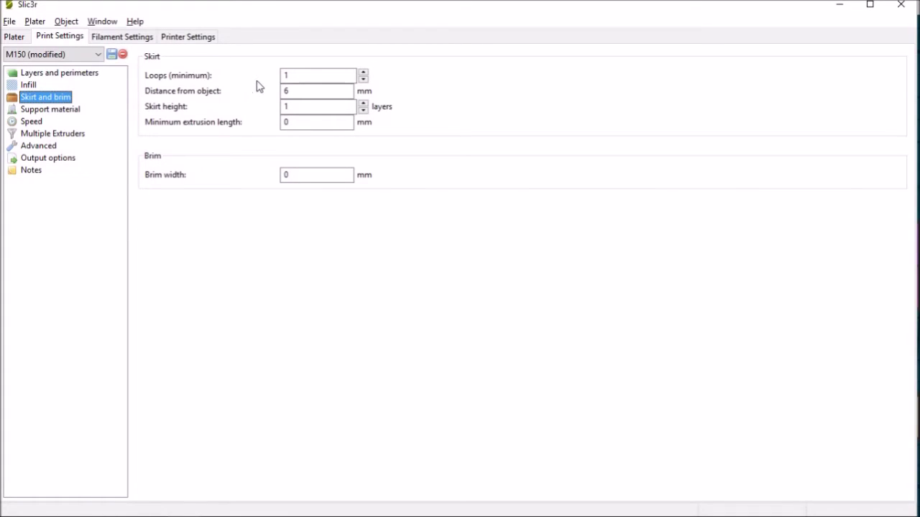
mouse_move(259, 86)
click(75, 112)
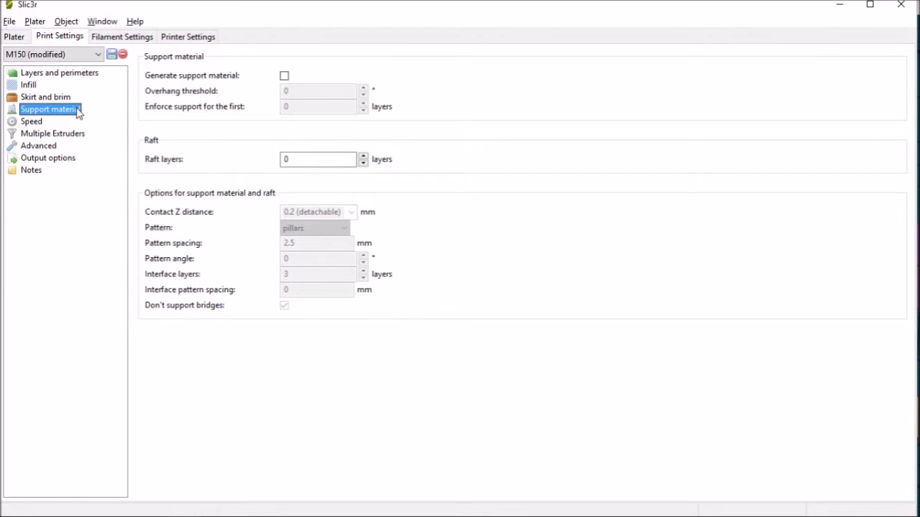
- Check M150 speeds: perimeters 20 mm/s, small perimeters, infill 40 mm/s and travel 90 mm/s
click(41, 126)
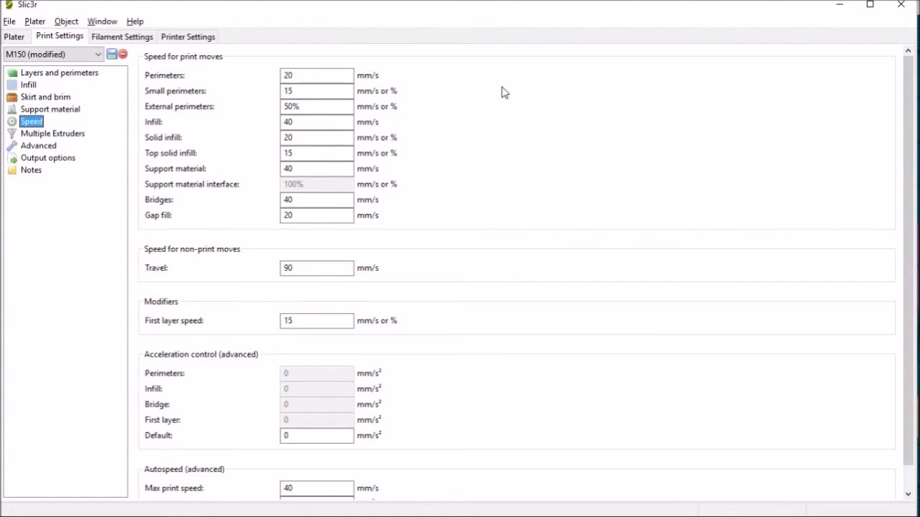
click(338, 75)
click(341, 90)
click(349, 123)
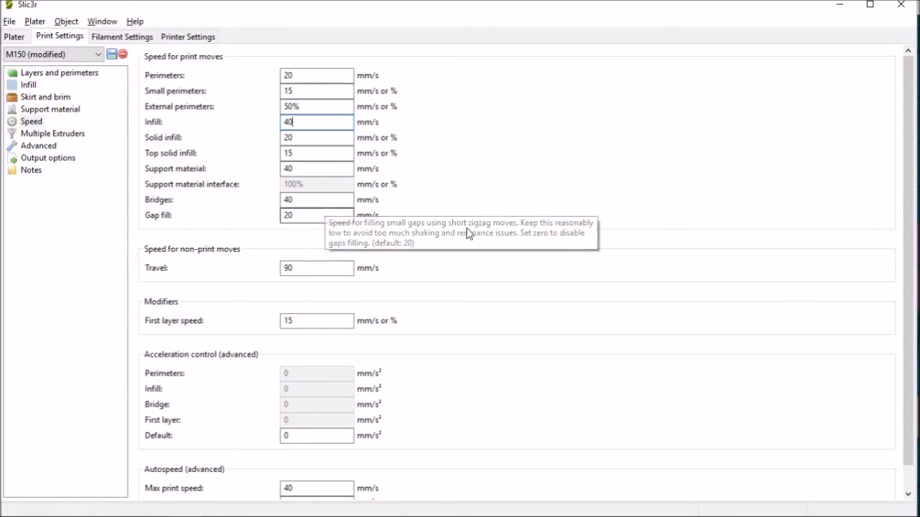
click(329, 267)
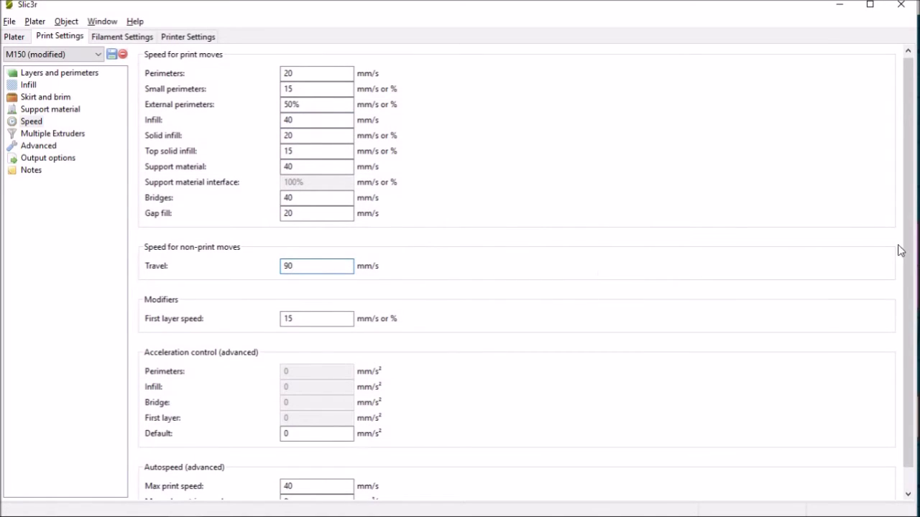
drag(911, 255, 910, 286)
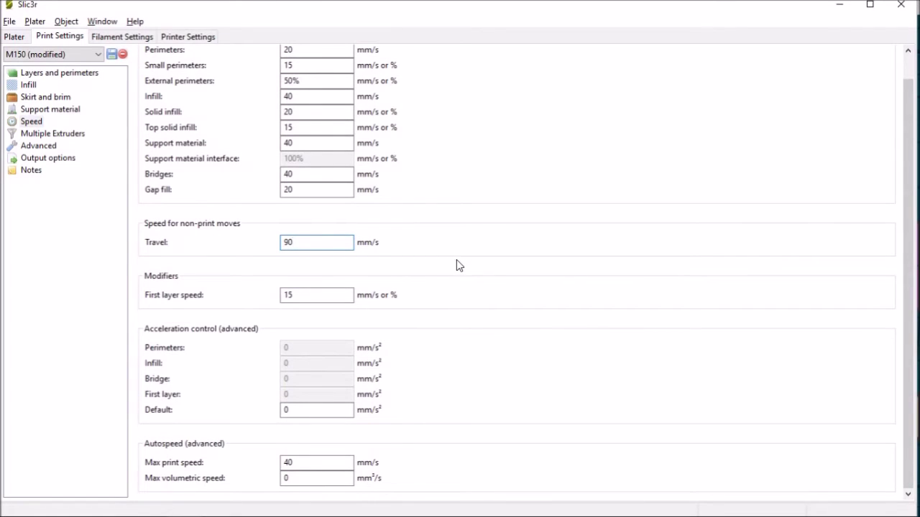
click(332, 294)
mouse_move(323, 463)
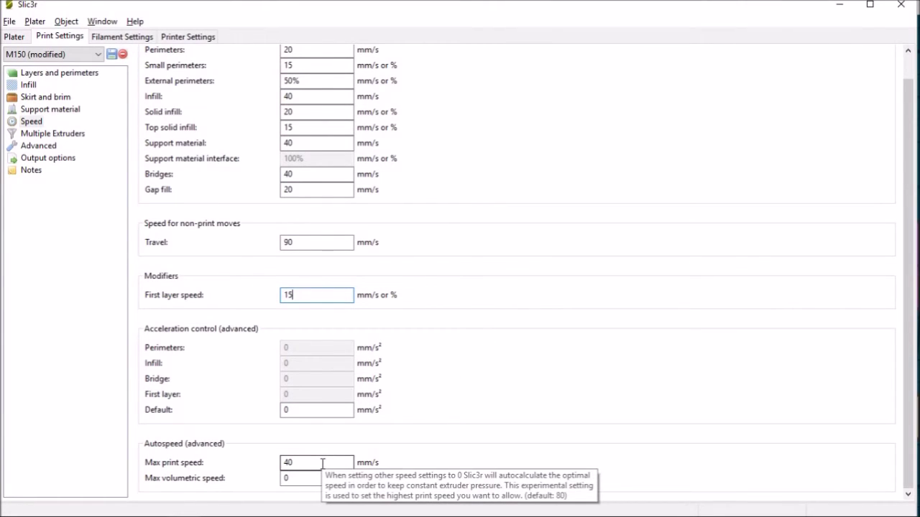
click(323, 464)
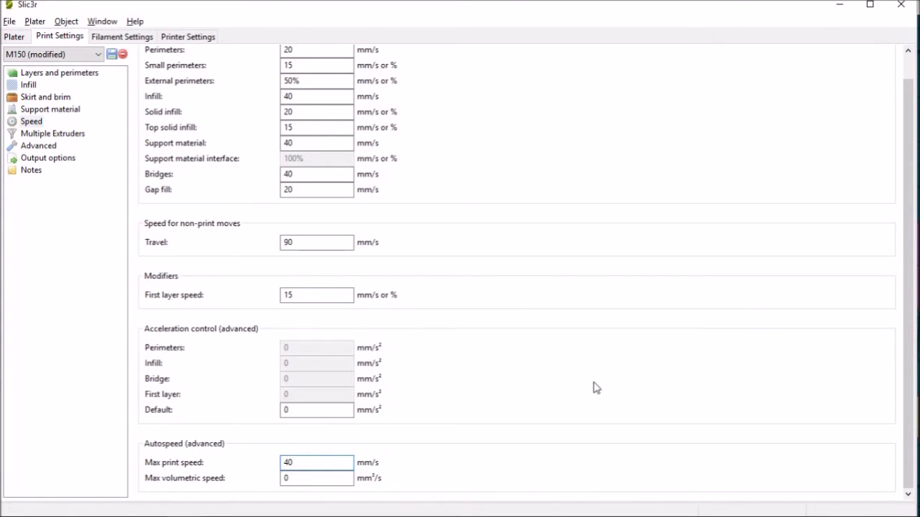
- Browse the Multiple Extruders, Advanced and Output options pages, ending on the empty Notes page
click(80, 143)
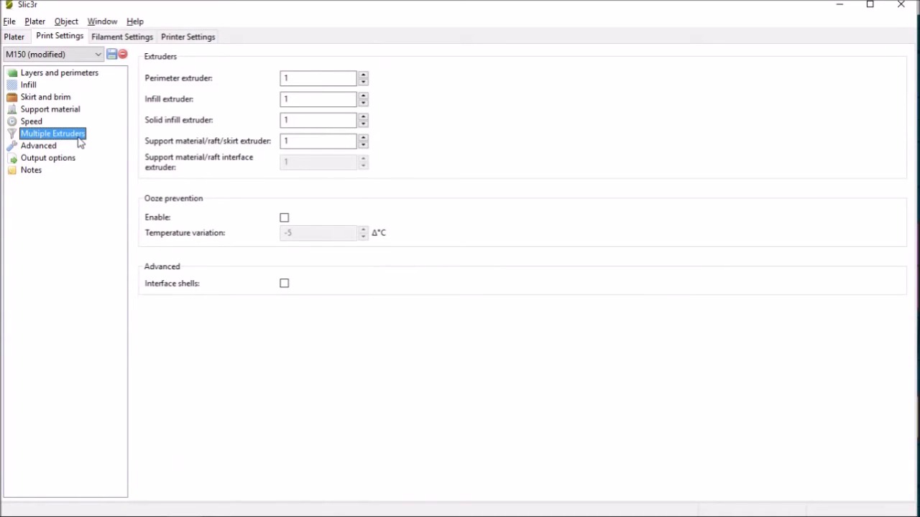
click(47, 148)
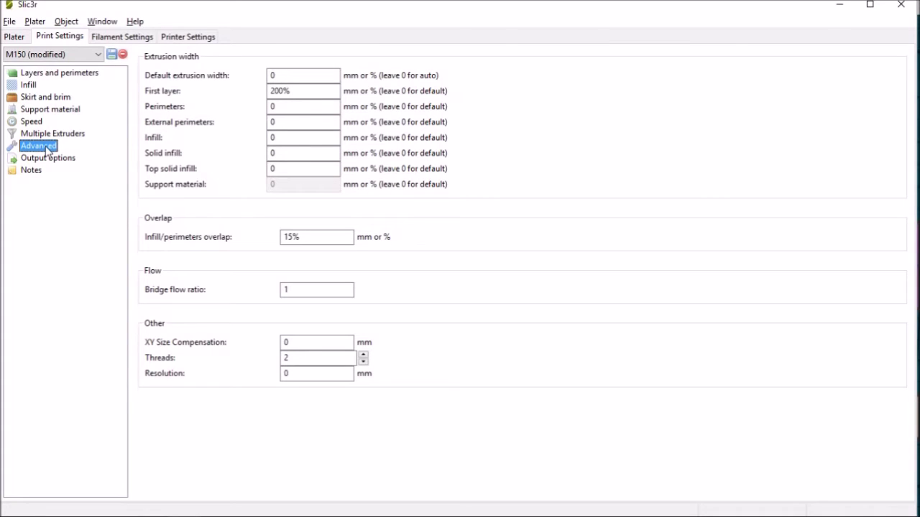
click(74, 163)
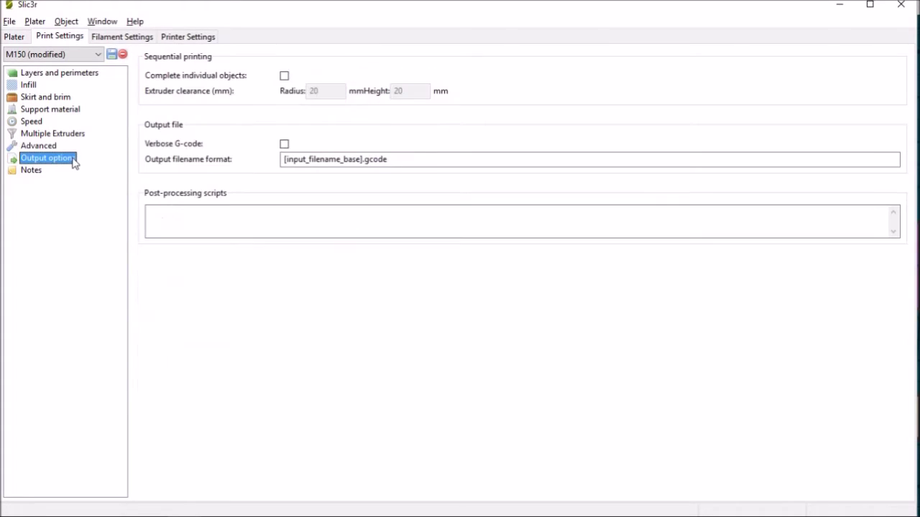
click(32, 170)
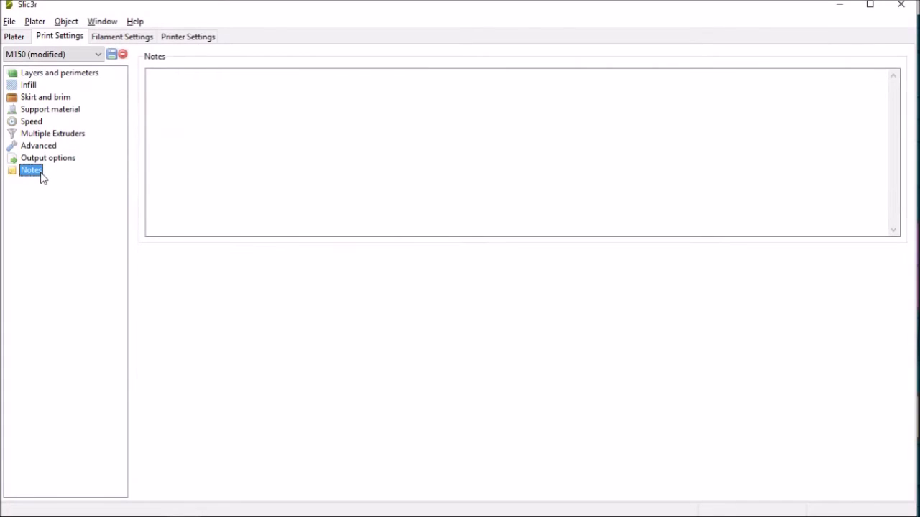
click(99, 56)
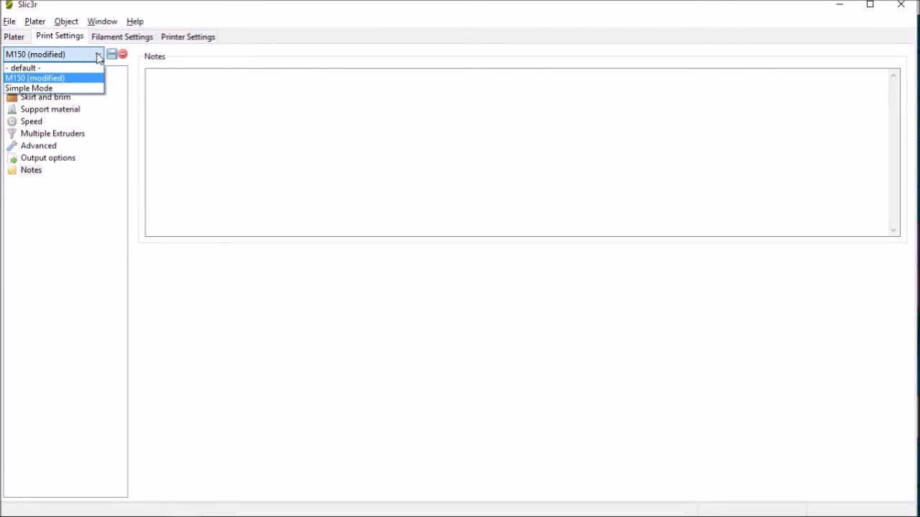
click(129, 72)
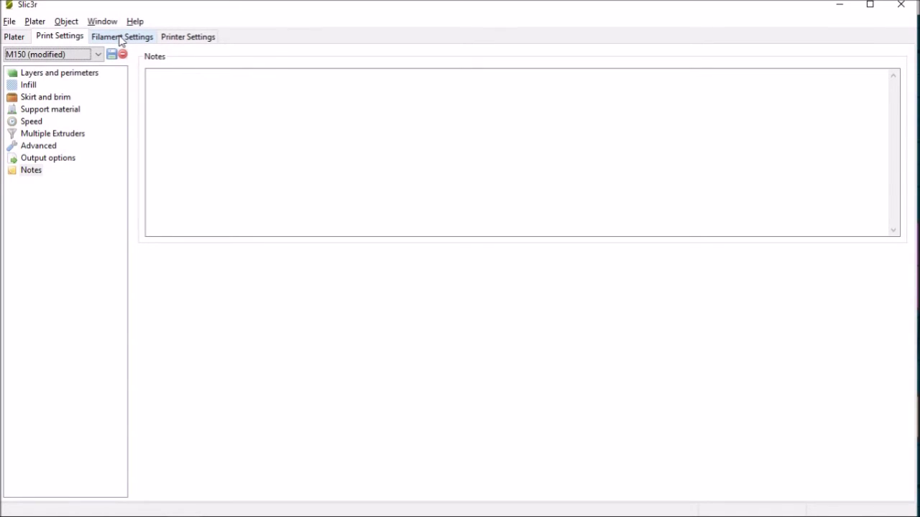
- Review M150 filament: 1.75 mm, 205 °C extruder, 45 °C bed, 35% auto-cooling fan; cancel saving
click(121, 38)
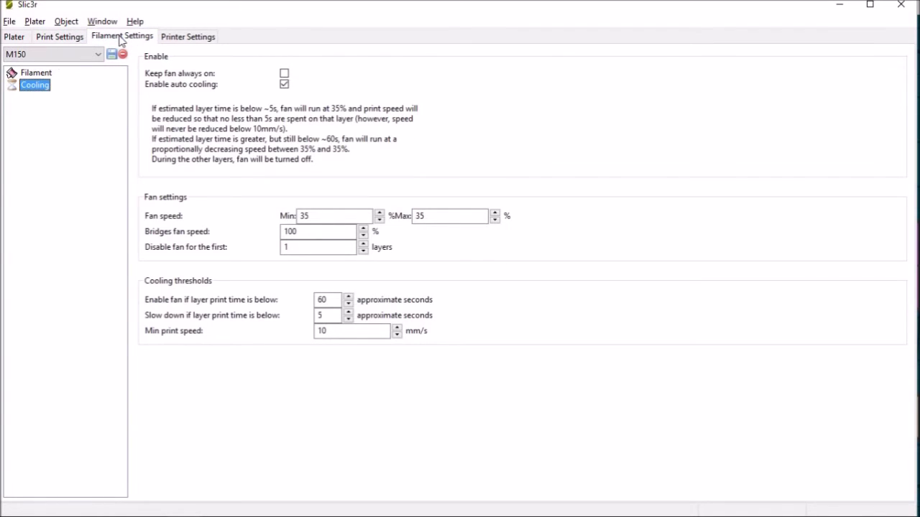
click(51, 74)
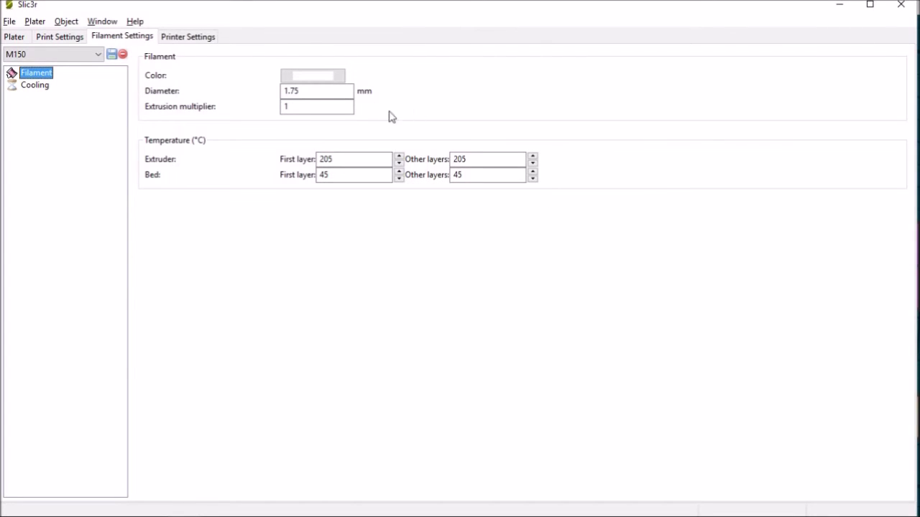
click(42, 88)
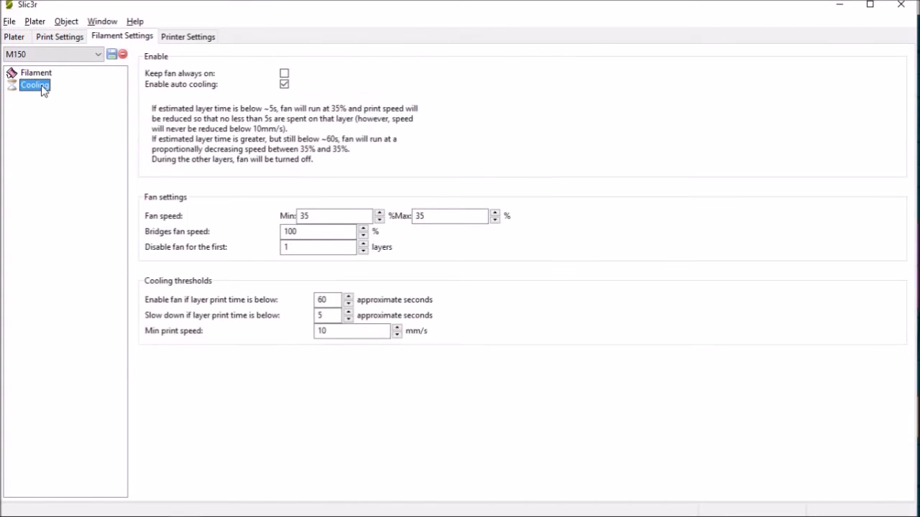
click(111, 55)
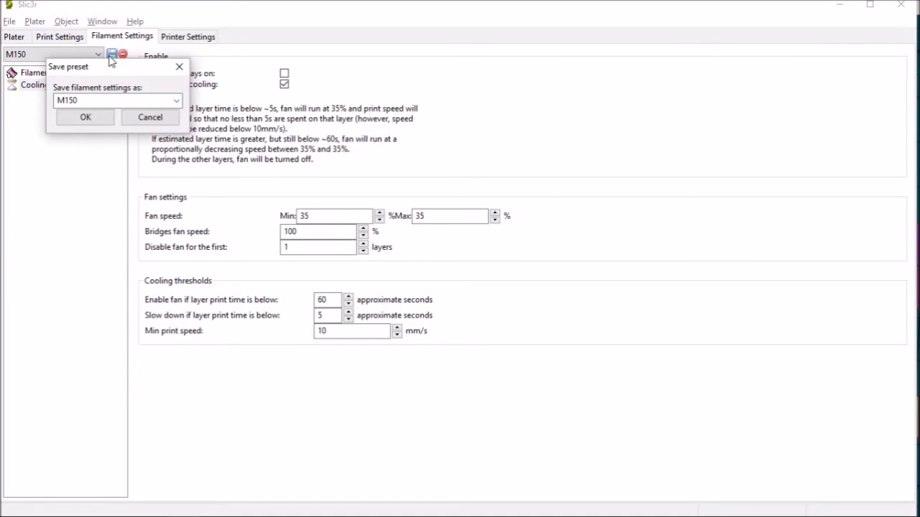
click(147, 118)
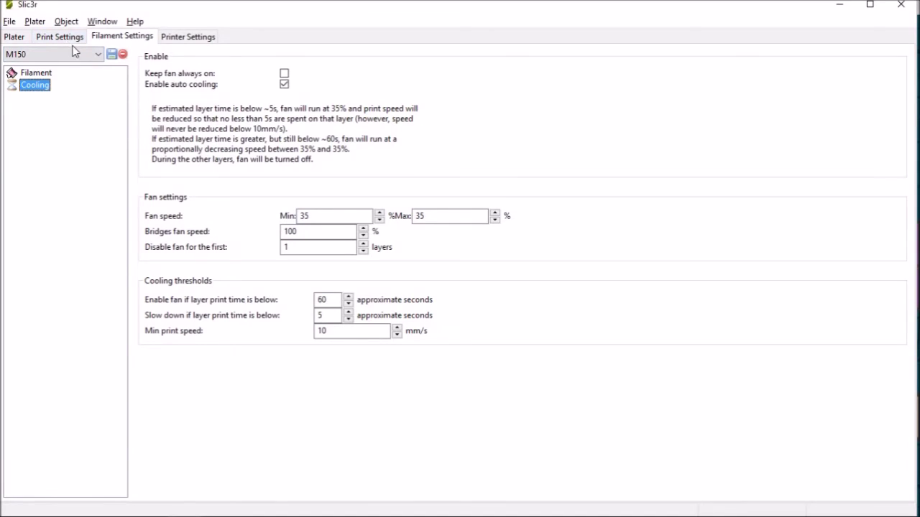
- Confirm the M150 printer bed is a rectangular 200 × 200 mm with origin 0,0
click(188, 37)
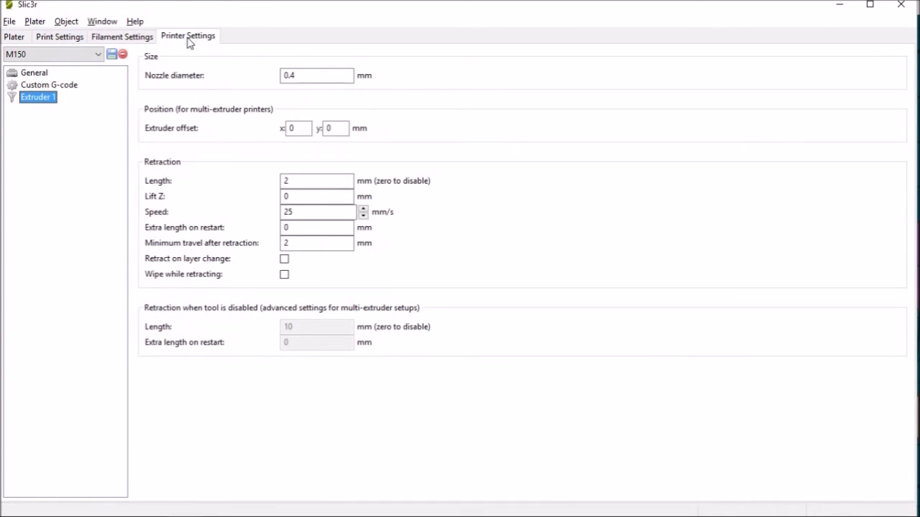
click(42, 76)
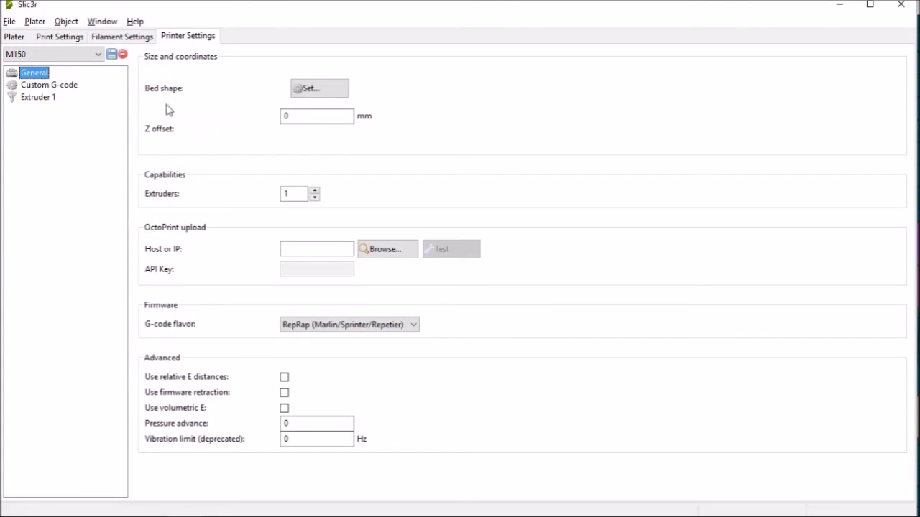
click(333, 94)
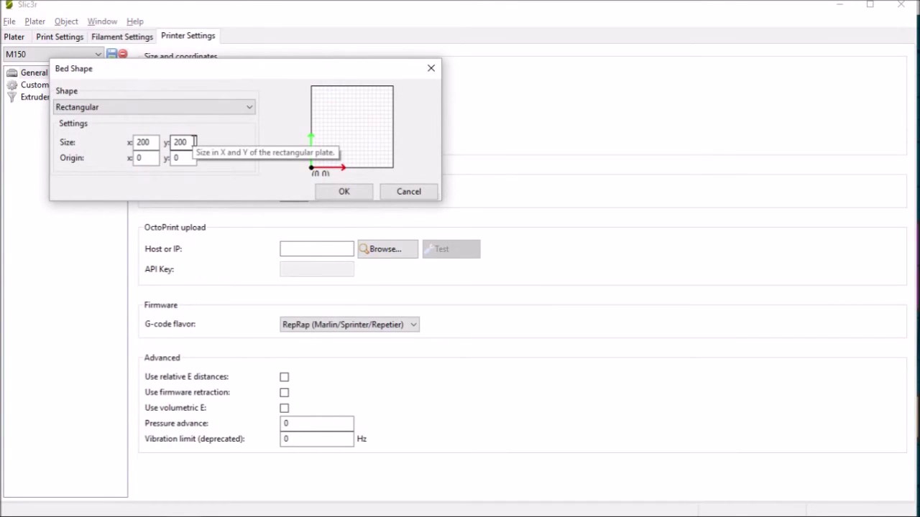
click(342, 193)
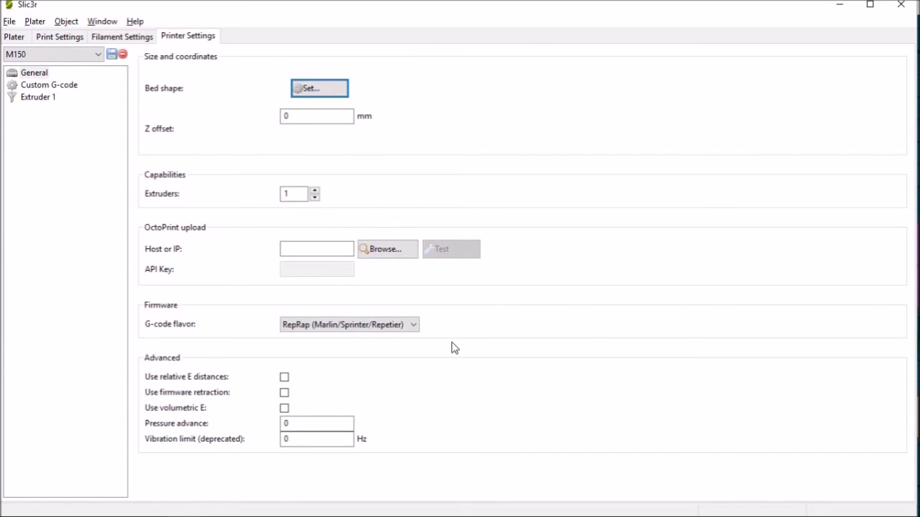
click(72, 86)
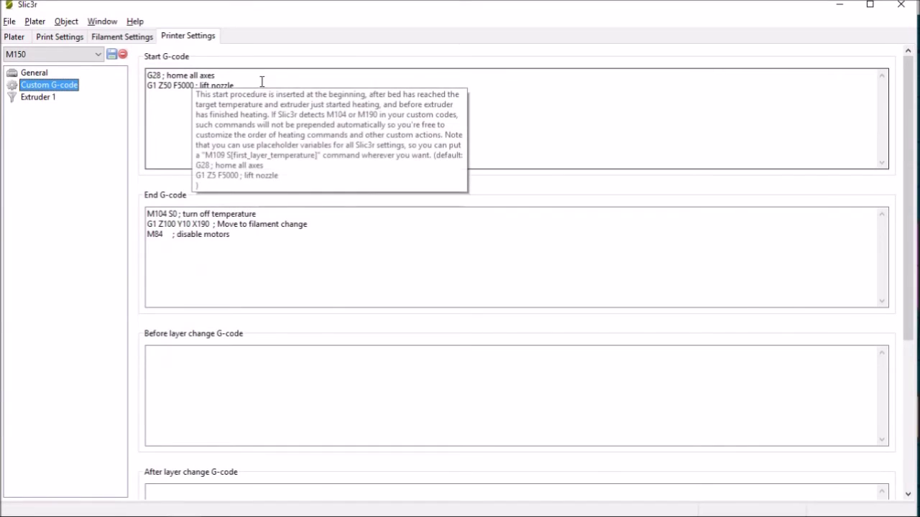
- Inspect start G-code homing all axes and lifting the nozzle, and end G-code disabling heat and motors
mouse_move(158, 139)
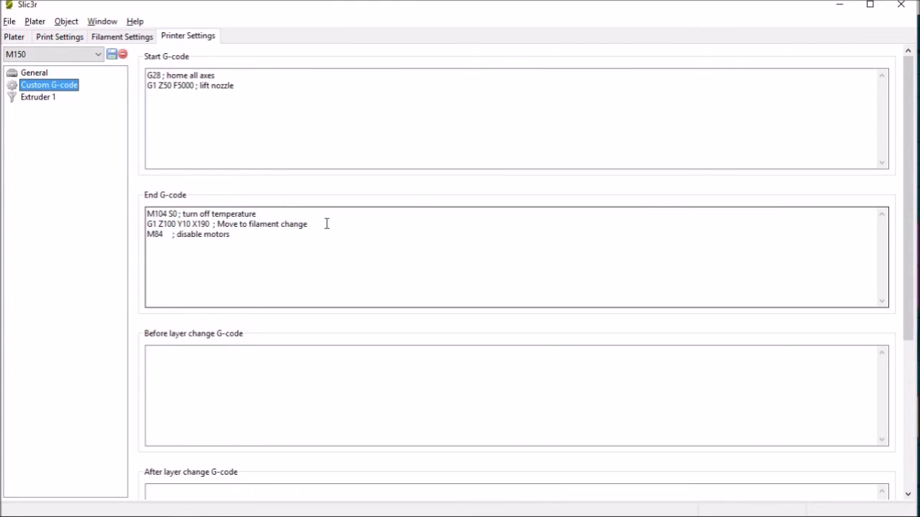
mouse_move(327, 224)
click(38, 97)
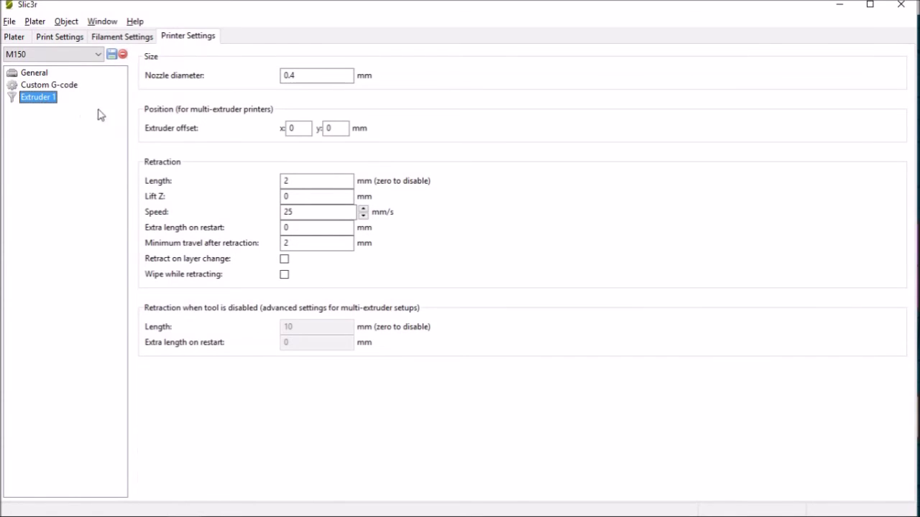
- Check Extruder 1: 0.4 mm nozzle, 2 mm retraction at 25 mm/s, no Z lift
mouse_move(328, 74)
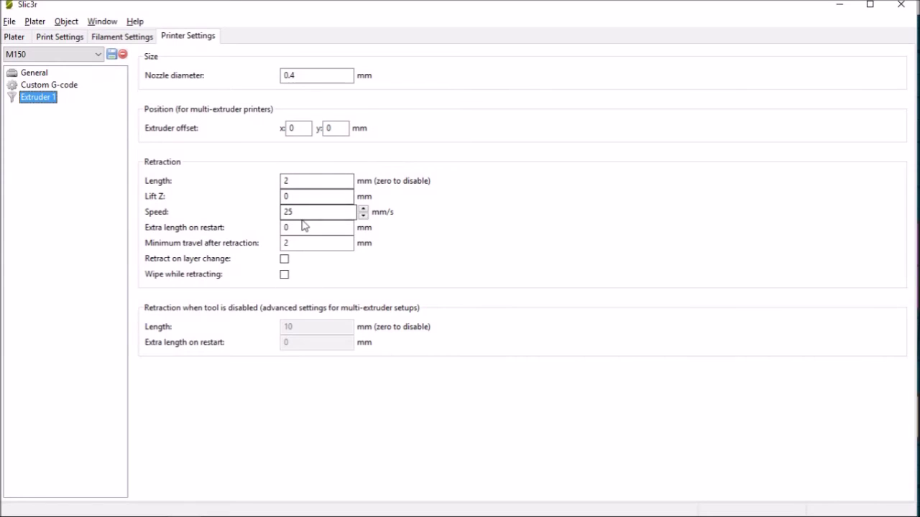
mouse_move(303, 213)
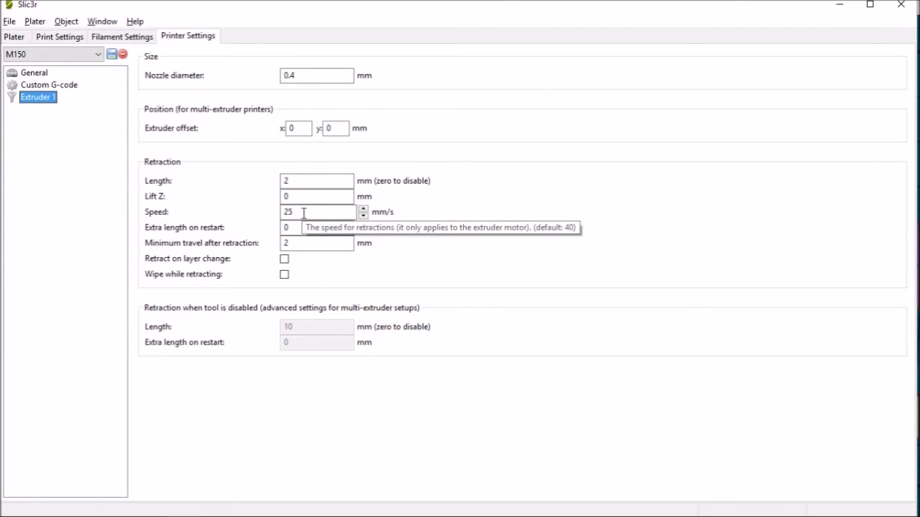
mouse_move(307, 181)
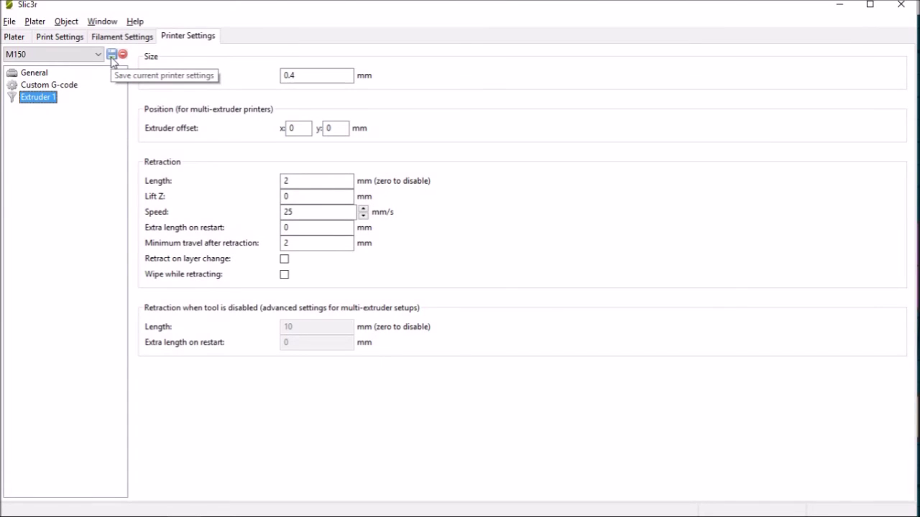
click(17, 37)
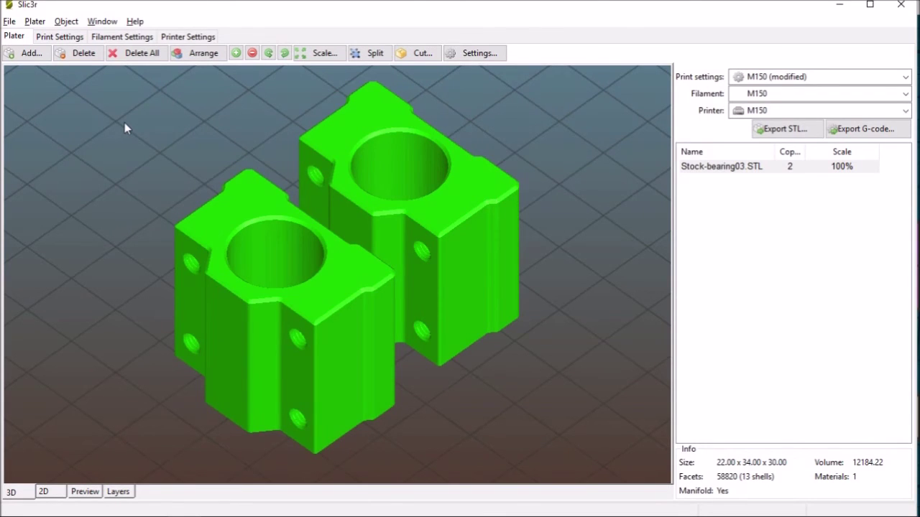
- Switch from Slic3r to CraftWare with the Limpy-the-Fish_cln model on its build plate
key(alt+Tab)
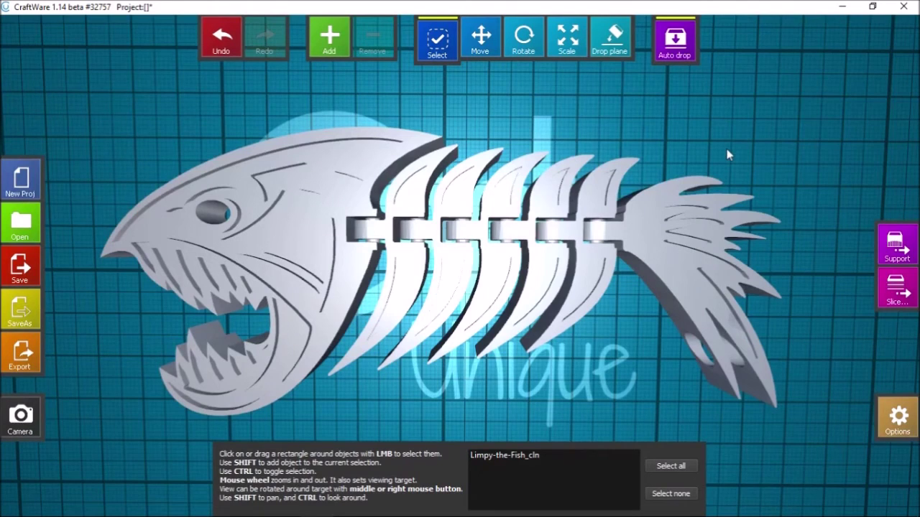
click(891, 293)
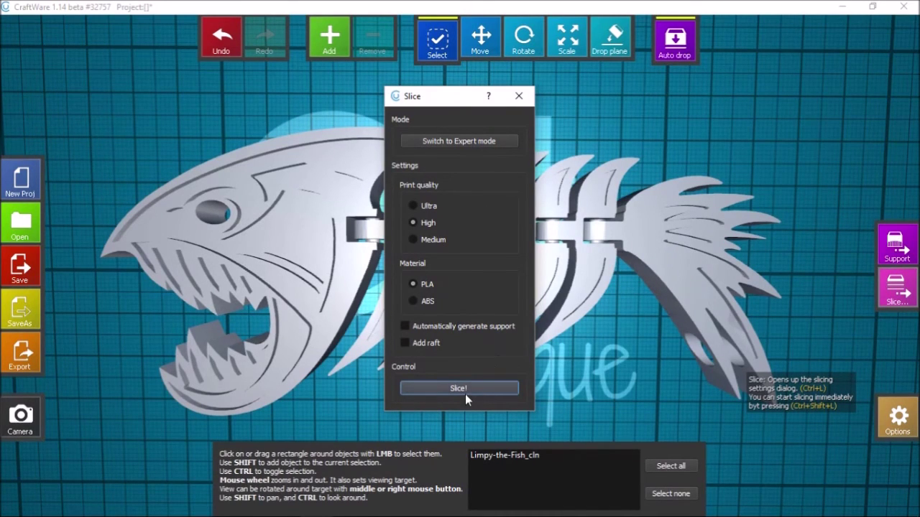
click(450, 141)
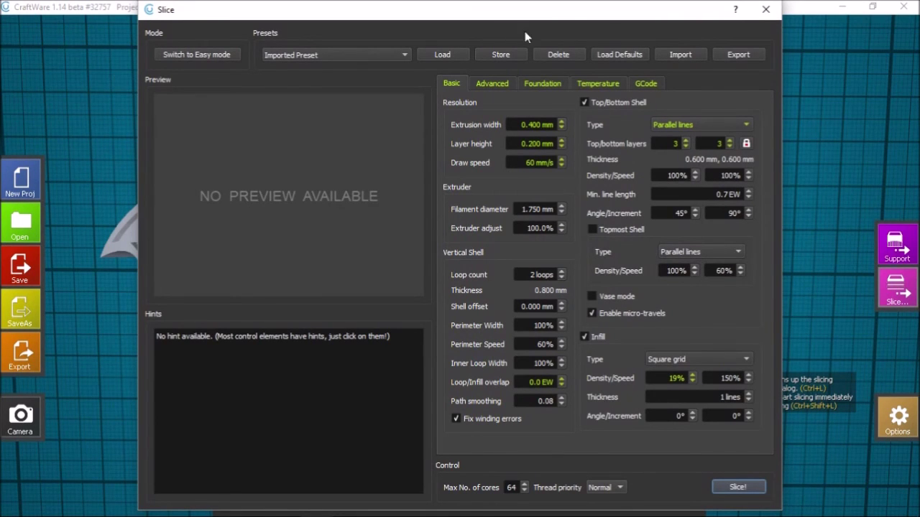
click(765, 10)
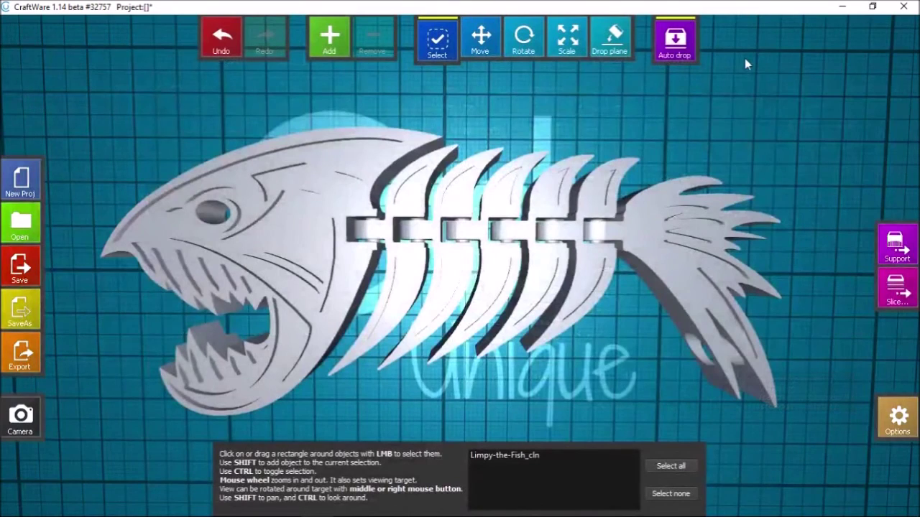